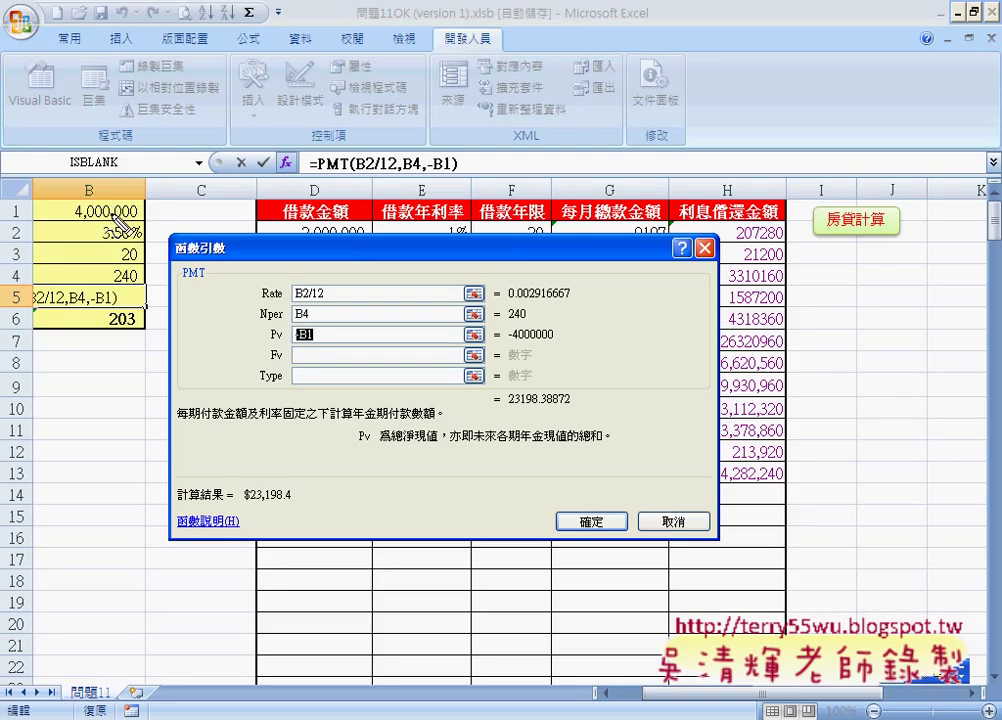
Step: Mark the PMT arguments (3.50% rate as B2/12, 240 periods in B4, 4,000,000 loan in B1) with ink, then erase it
drag(134, 241, 290, 293)
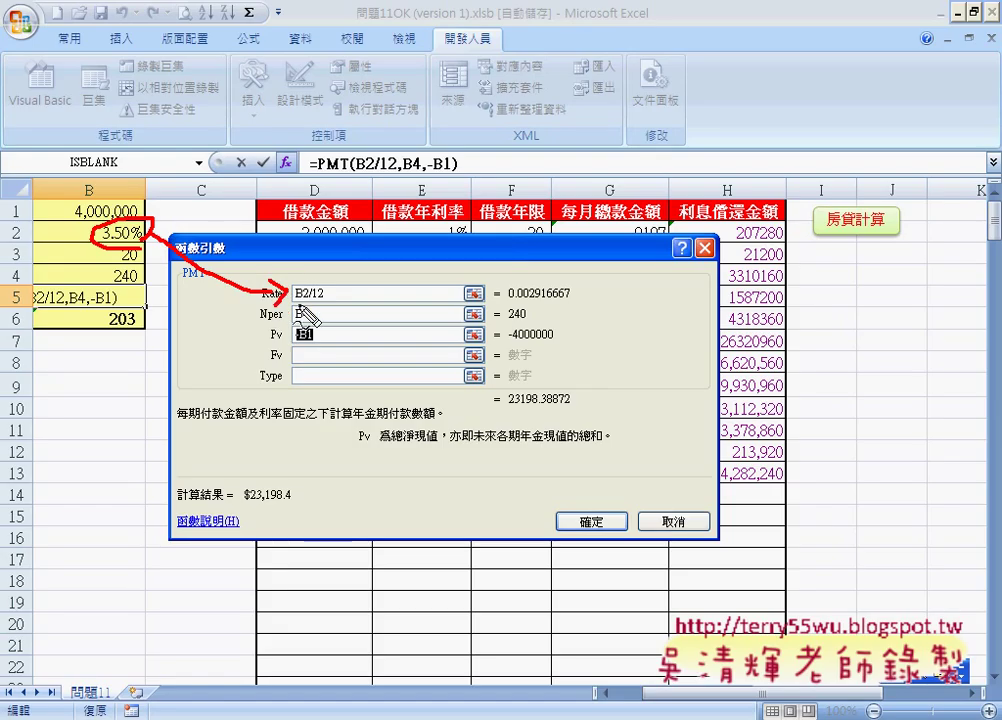
drag(296, 302, 330, 303)
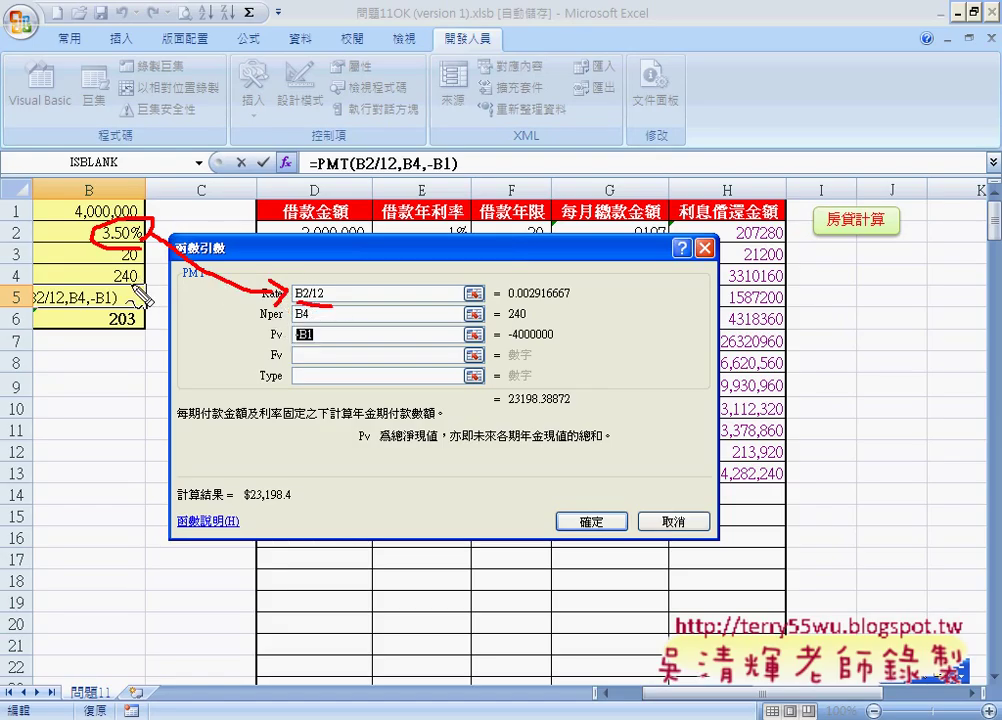
mouse_move(140, 268)
mouse_down()
mouse_move(262, 318)
mouse_move(318, 322)
mouse_up()
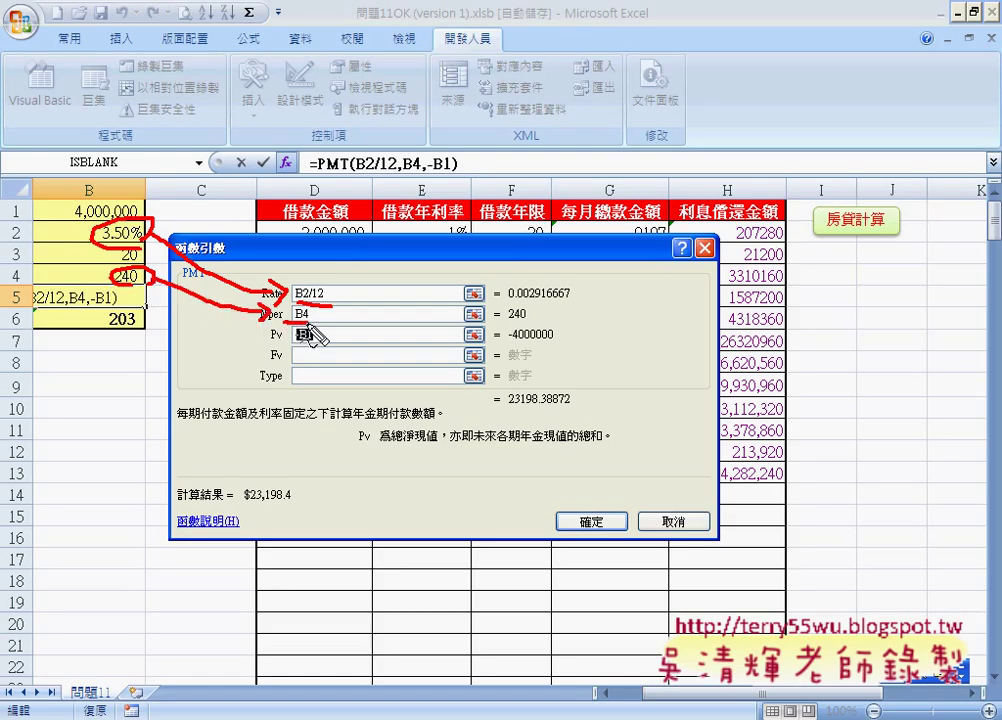
mouse_move(142, 203)
mouse_down()
mouse_move(148, 222)
mouse_move(292, 350)
mouse_up()
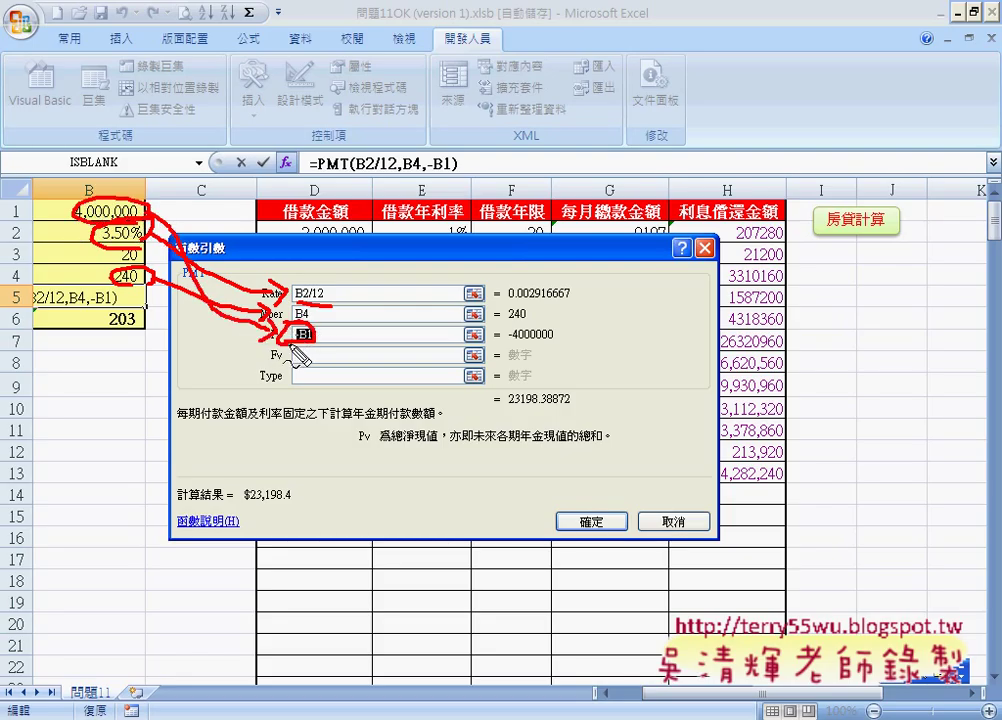
key(Escape)
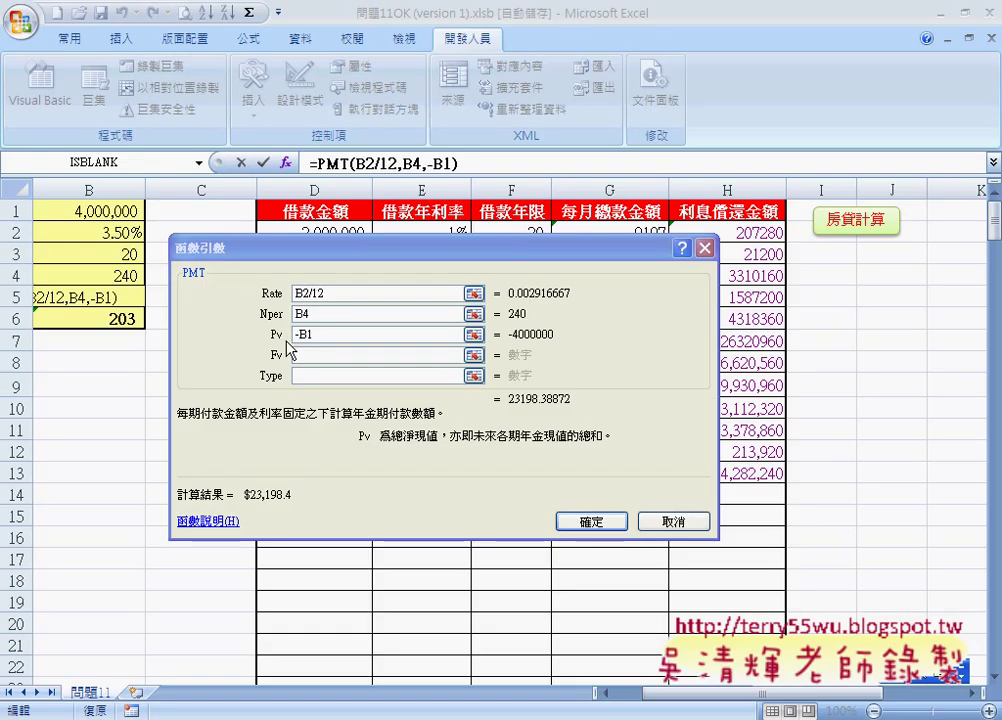
Step: Confirm the PMT formula, then show the 開始計算 (cal) button's cal_Click code in the VBA editor
click(690, 524)
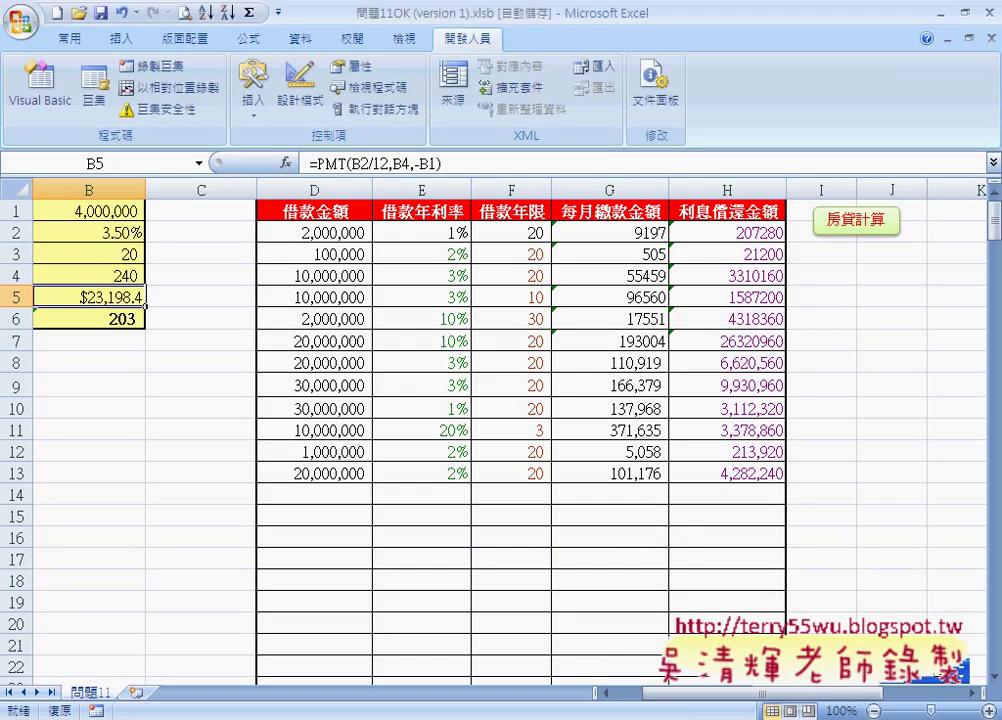
click(964, 12)
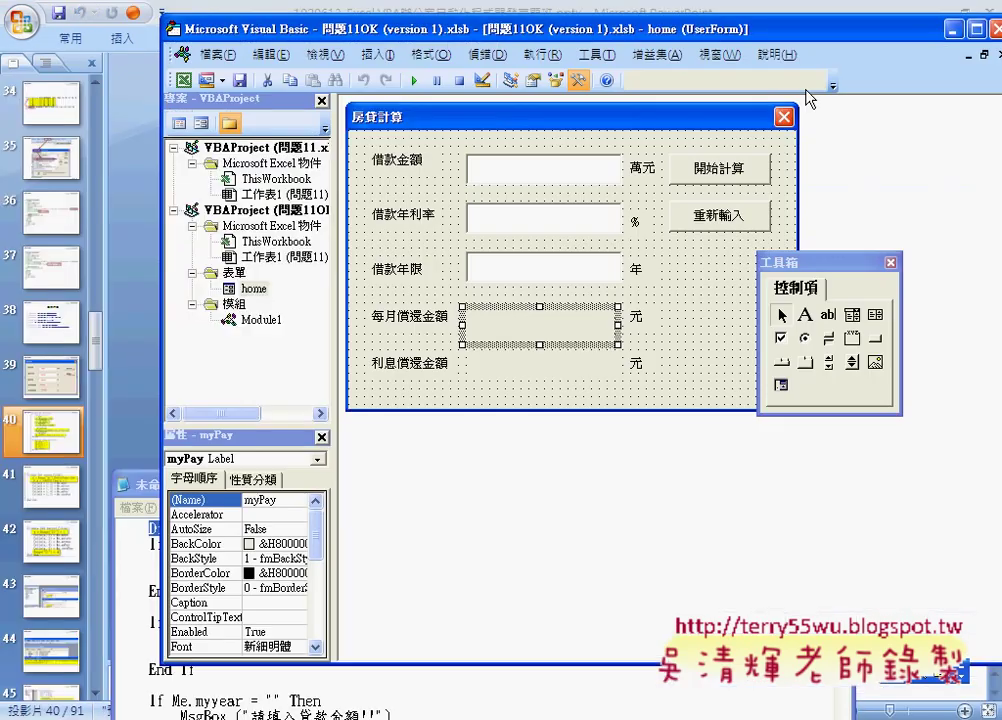
click(704, 168)
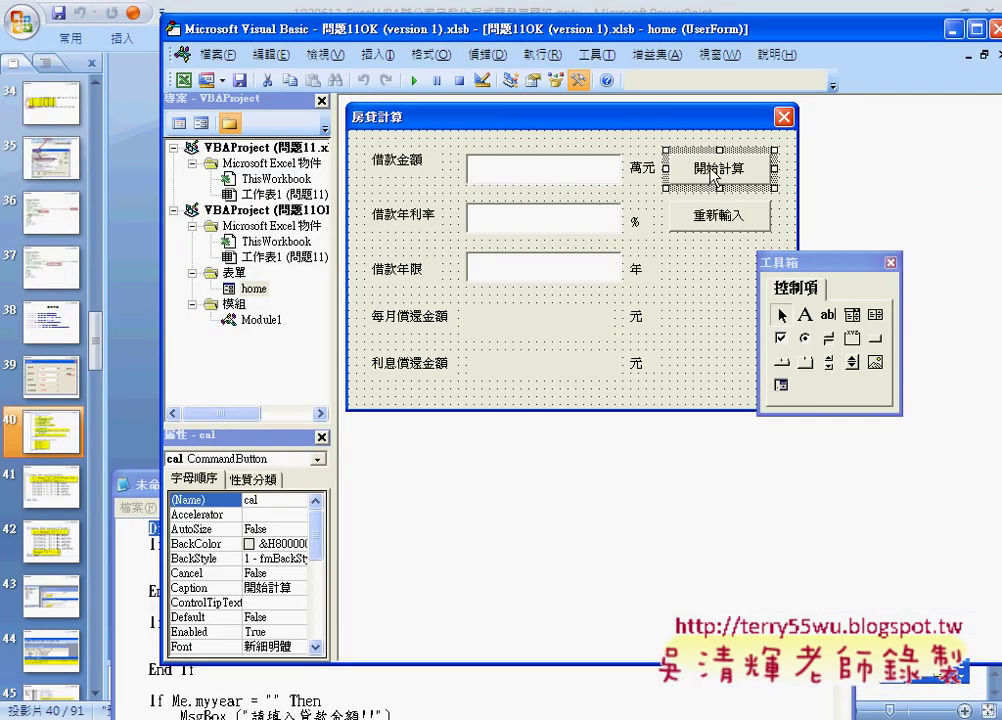
double_click(706, 168)
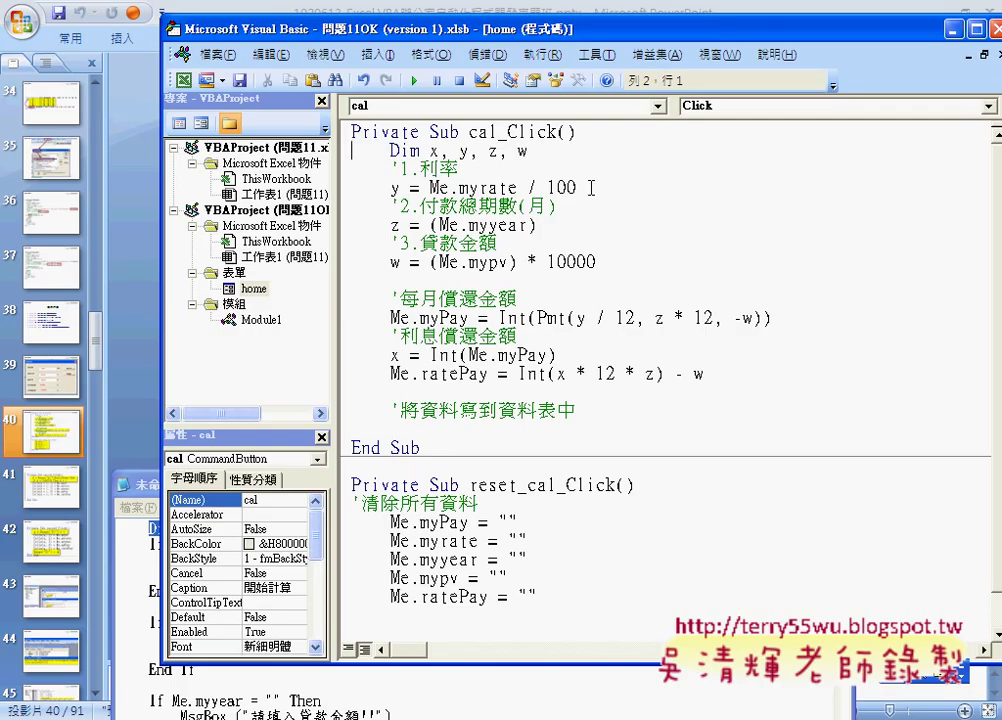
double_click(438, 151)
mouse_move(528, 151)
mouse_down()
mouse_move(390, 151)
mouse_move(528, 151)
mouse_up()
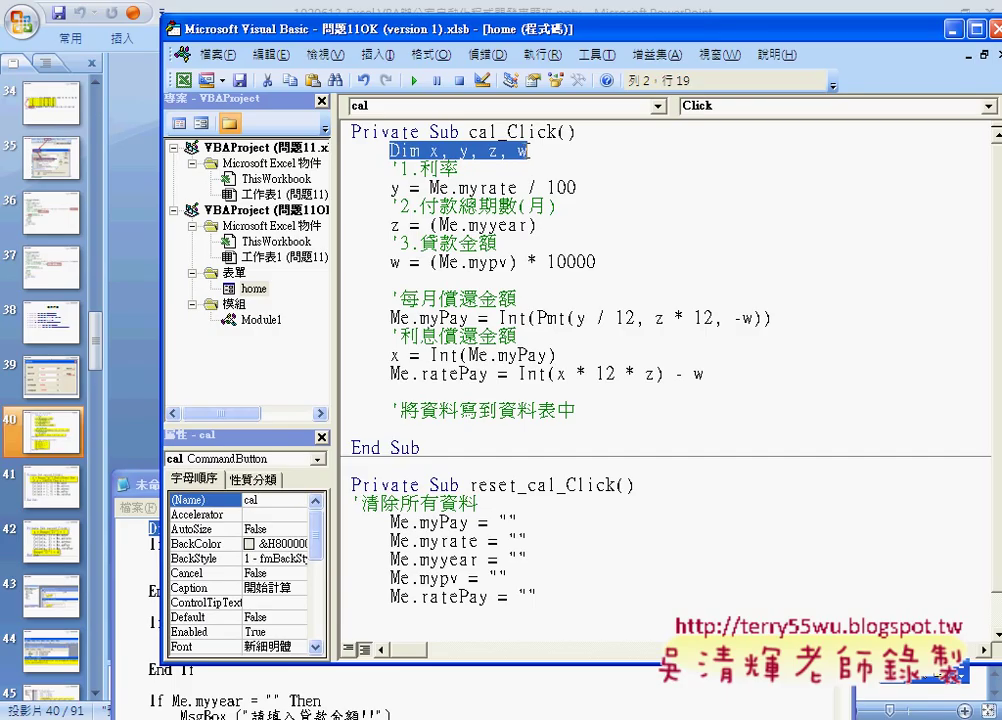
click(479, 151)
click(440, 151)
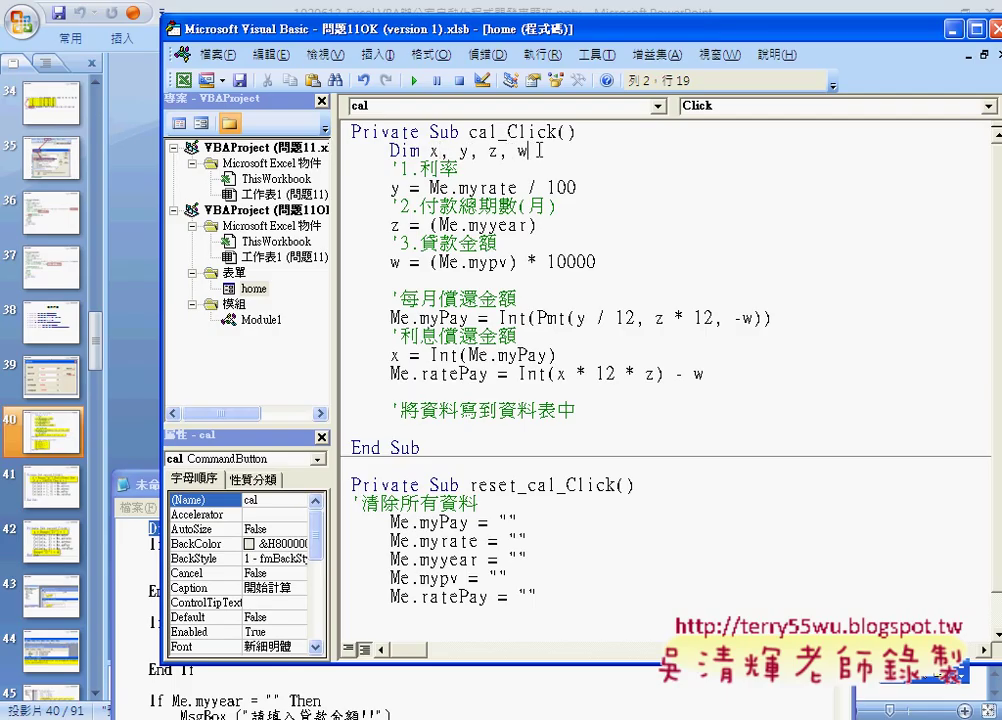
double_click(432, 151)
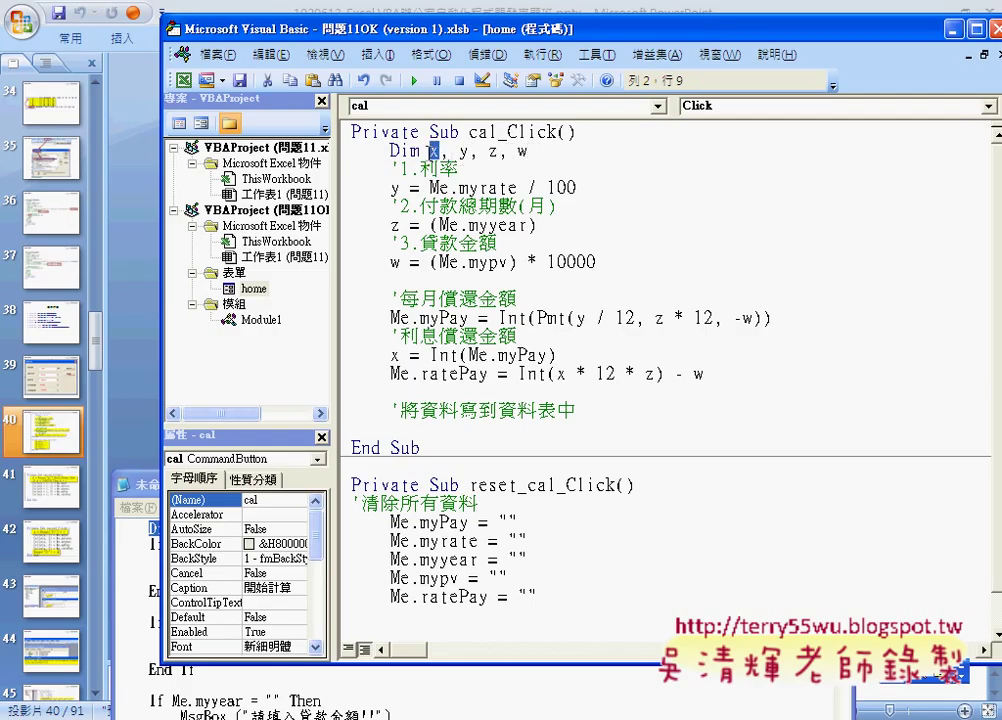
click(489, 151)
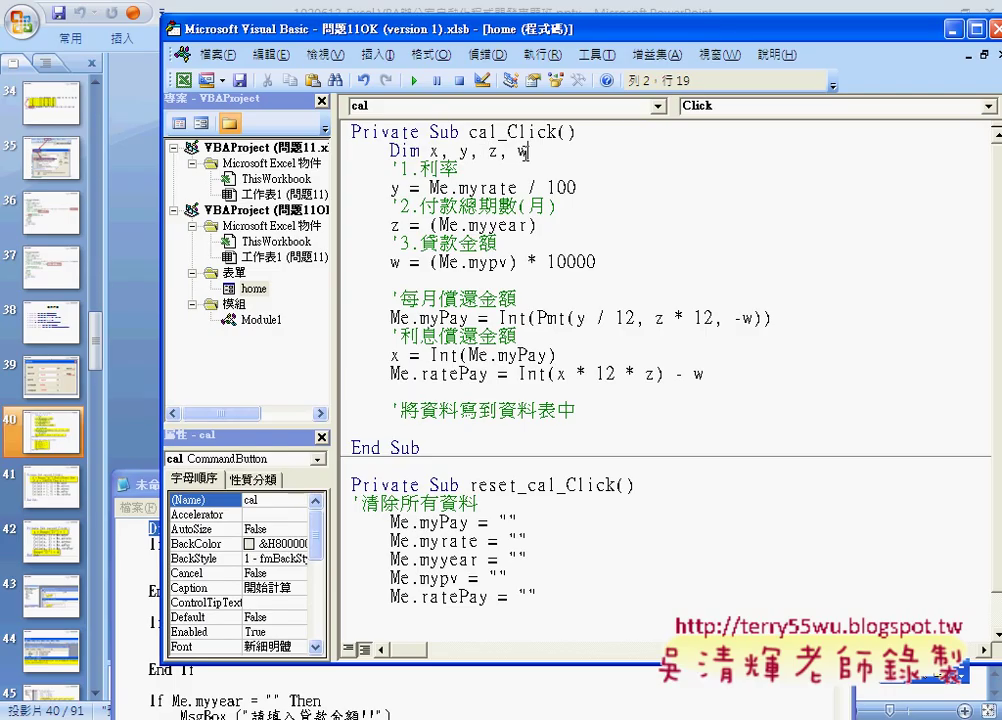
click(524, 151)
drag(461, 170, 391, 170)
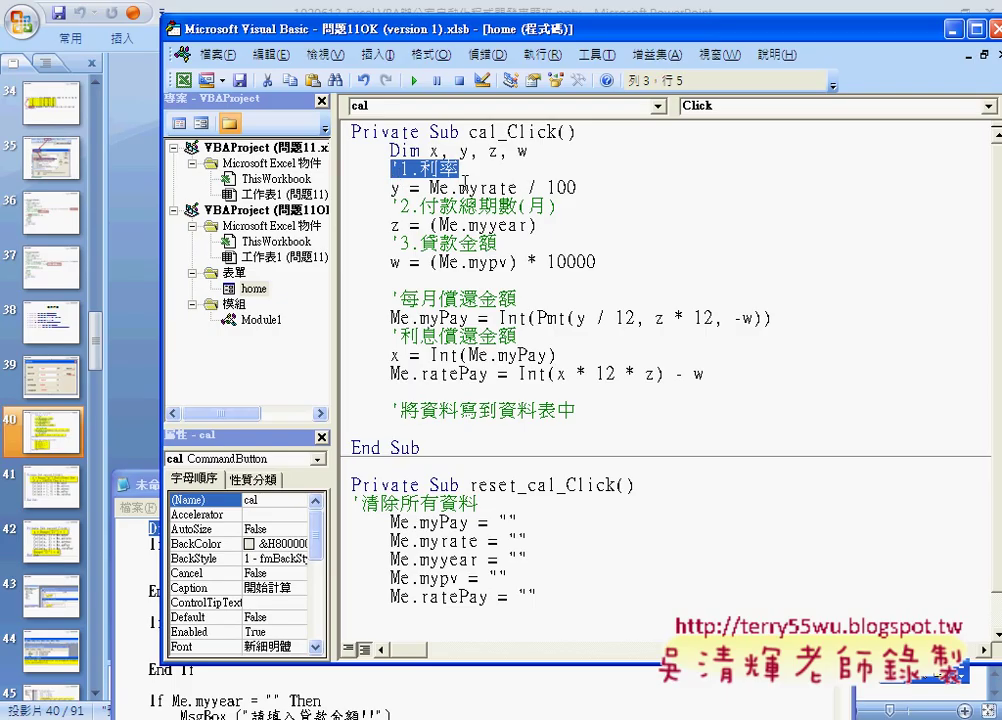
drag(518, 188, 430, 188)
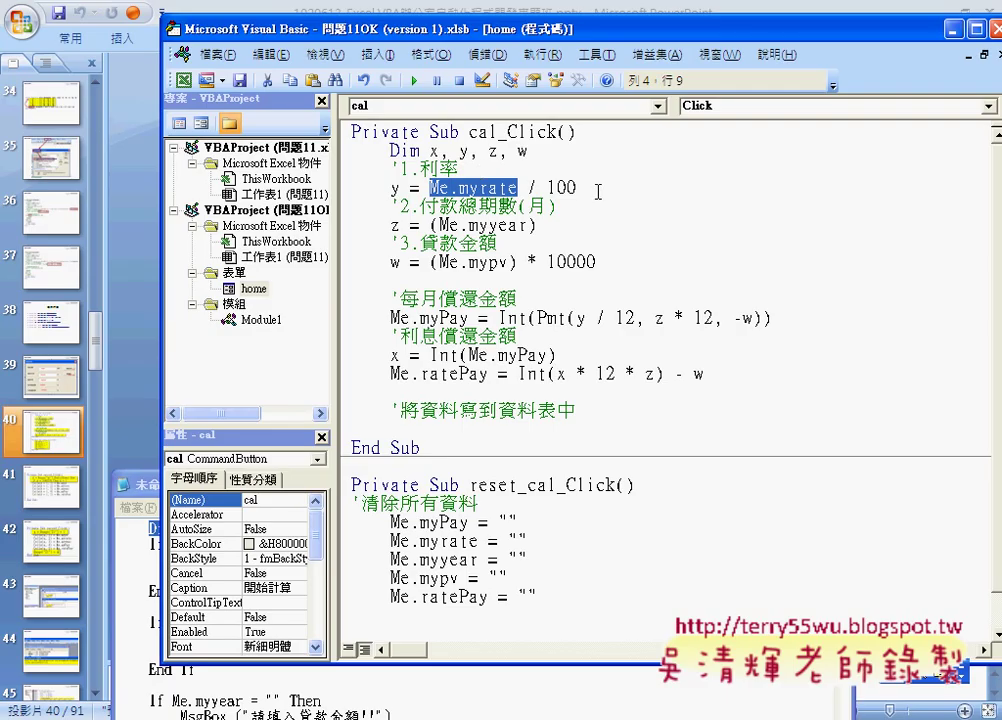
drag(577, 188, 391, 188)
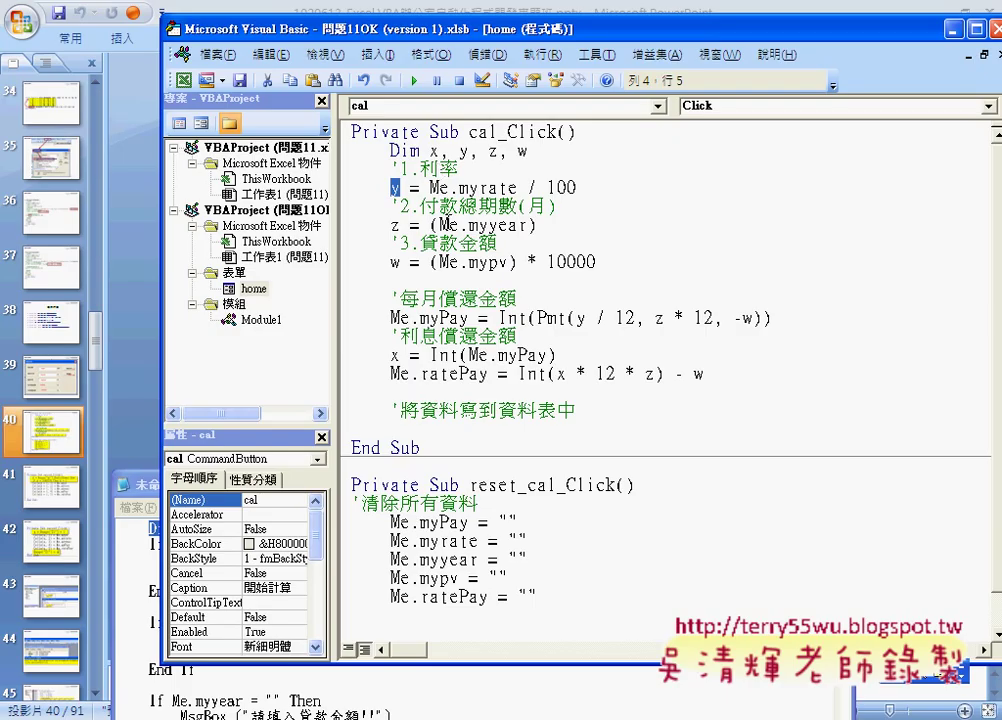
click(447, 207)
drag(447, 207, 553, 207)
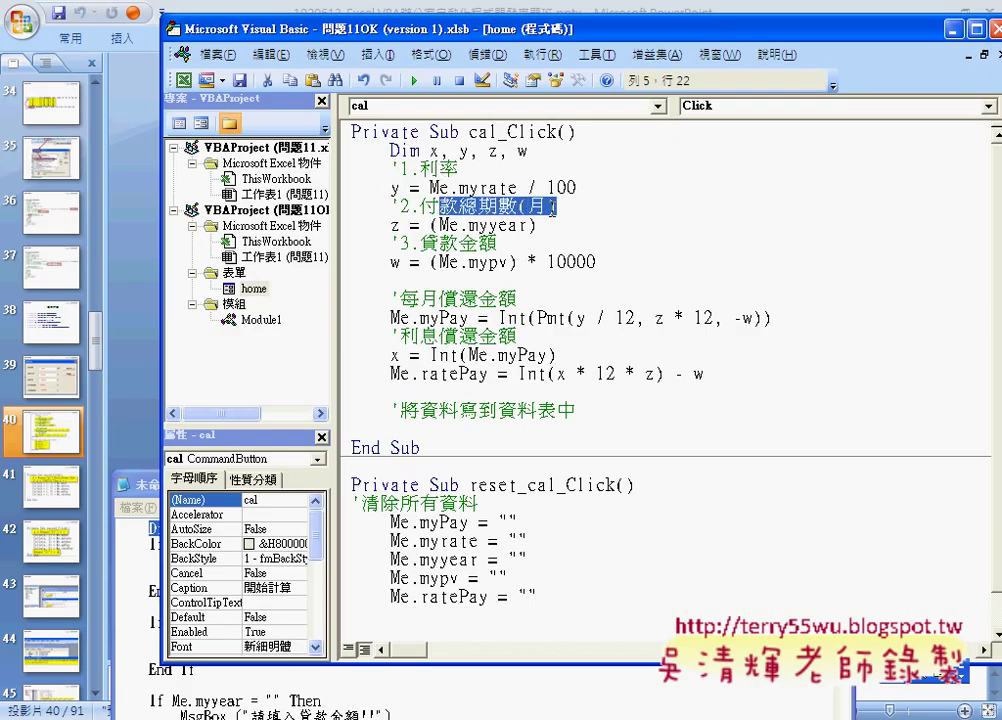
click(552, 207)
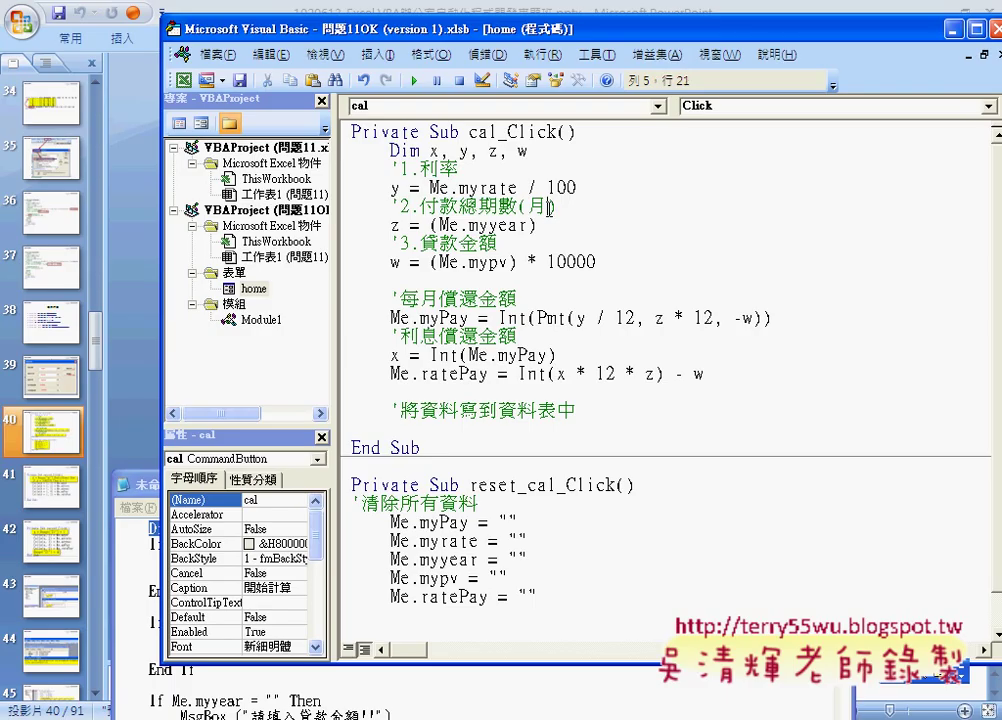
drag(538, 225, 392, 228)
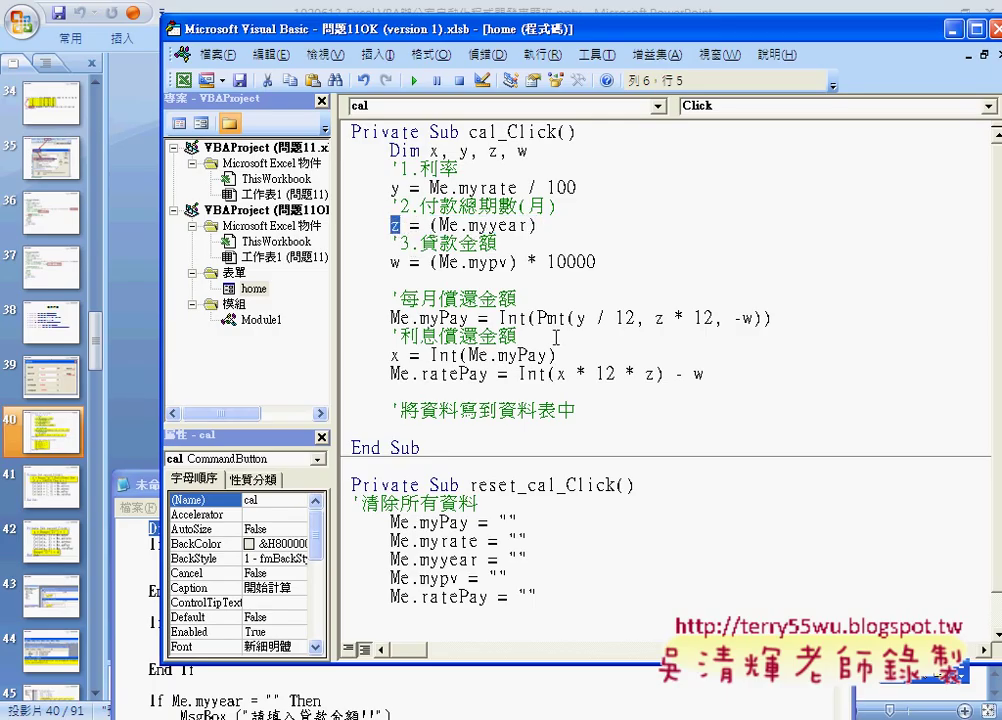
drag(655, 318, 711, 318)
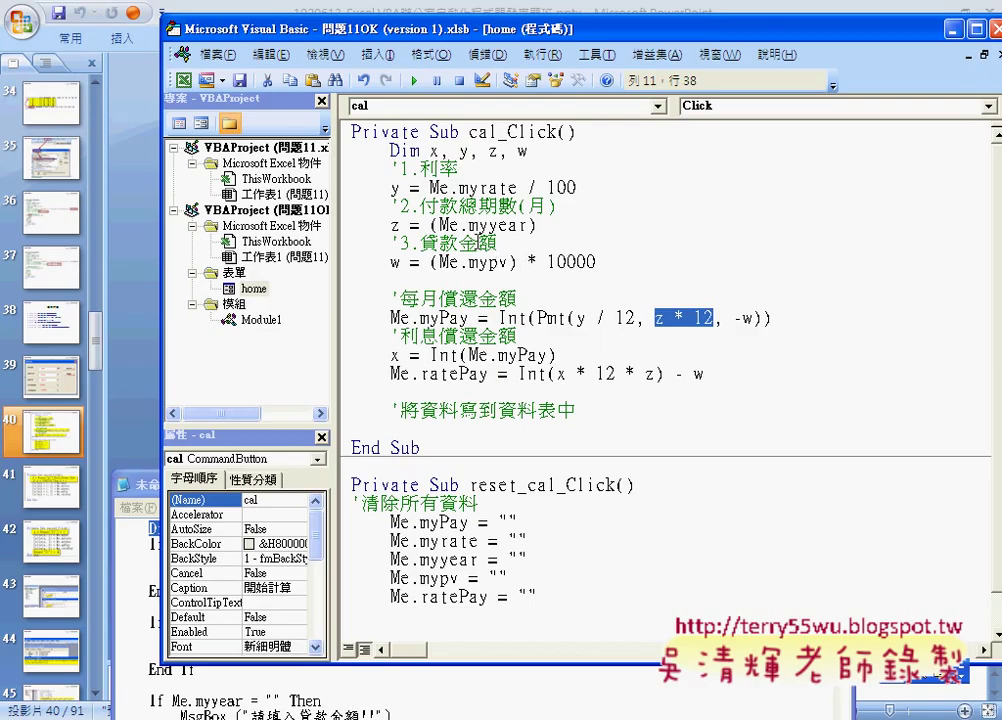
click(457, 243)
drag(597, 262, 549, 263)
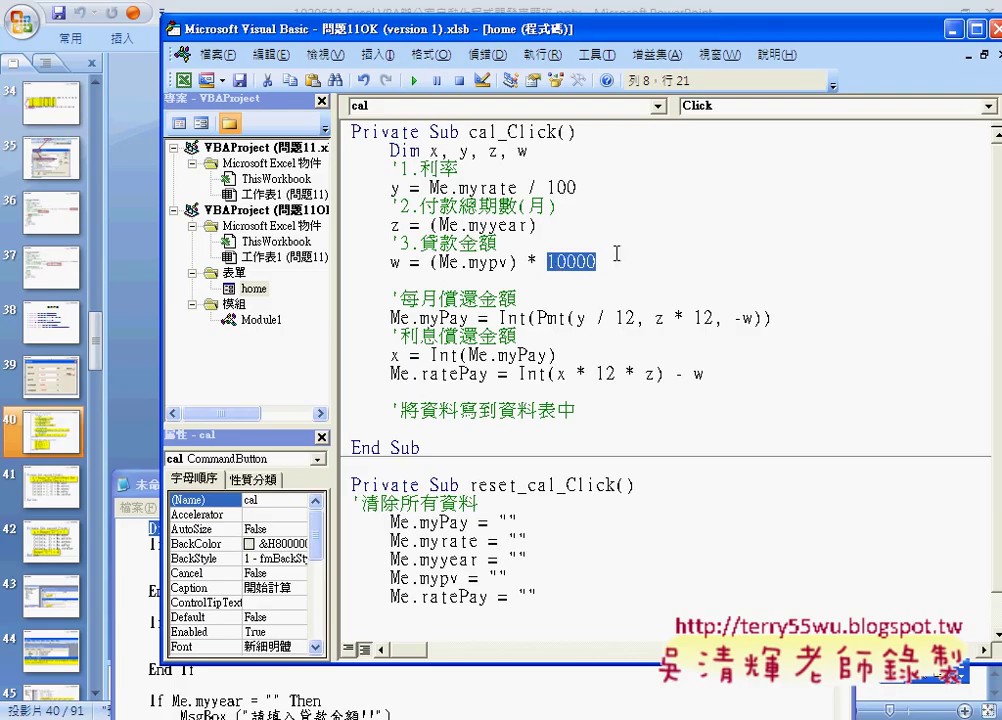
key(Up)
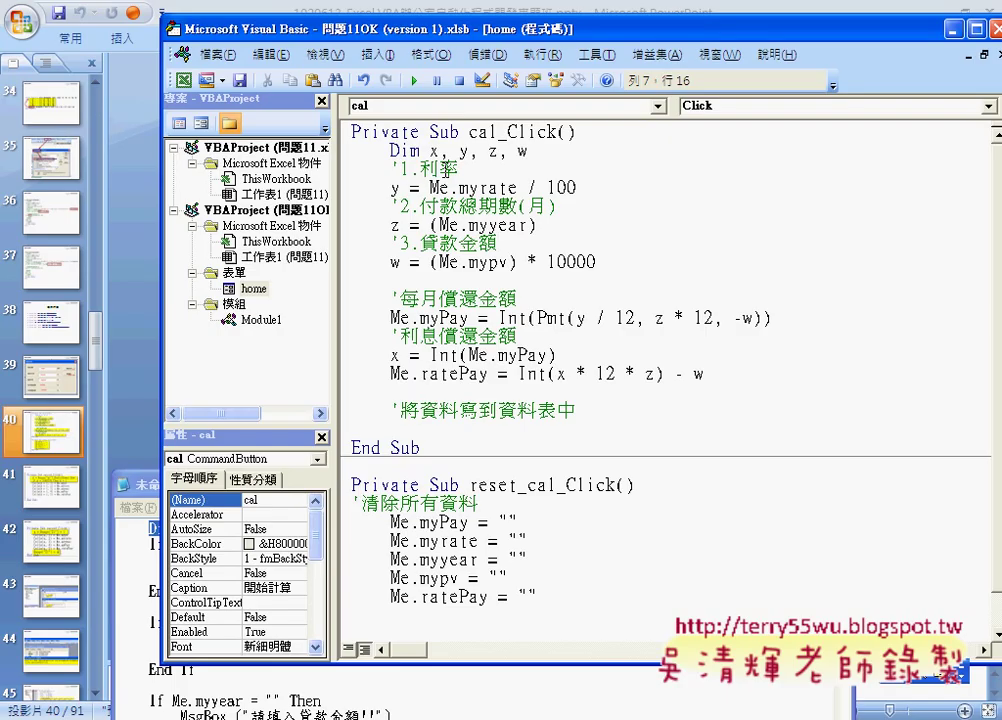
key(Up)
key(Up)
key(Up)
key(Down)
key(Down)
key(Down)
key(Down)
double_click(553, 318)
key(shift+Right)
key(shift+Right)
key(shift+Right)
key(shift+Right)
key(shift+Right)
key(shift+Right)
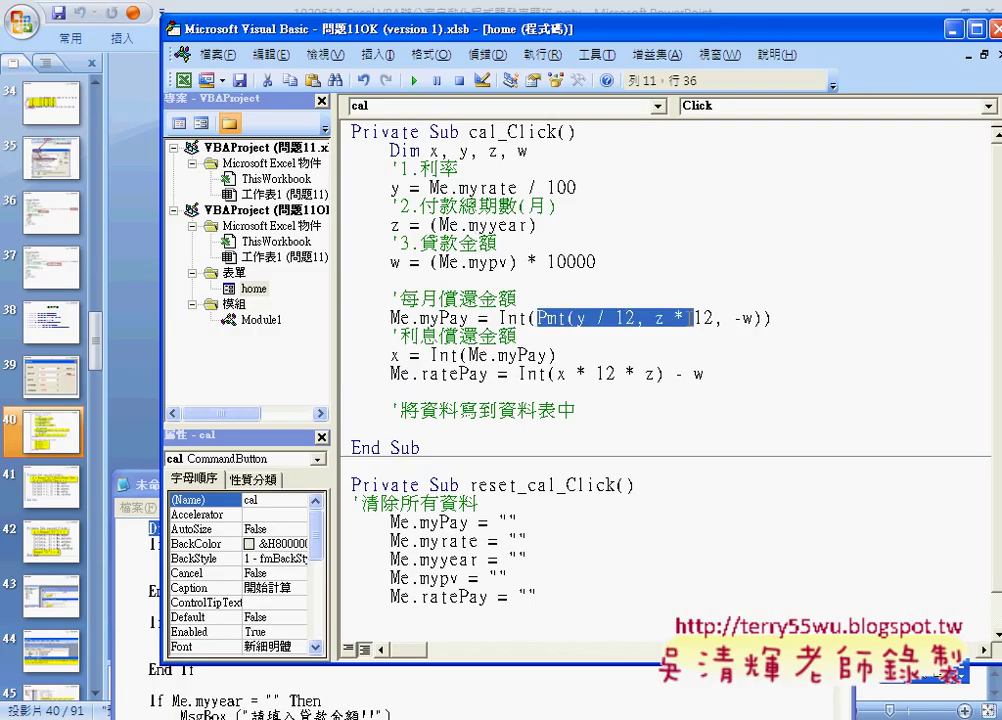
key(shift+Right)
key(shift+Right)
key(shift+Right)
key(shift+Right)
key(shift+Right)
key(shift+Right)
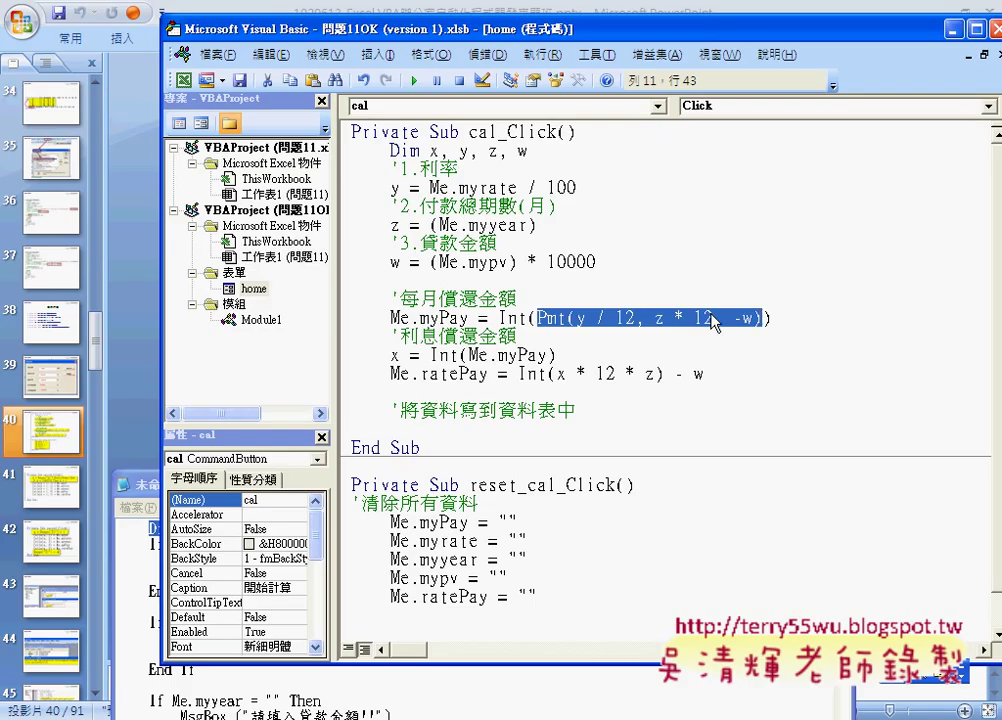
click(556, 318)
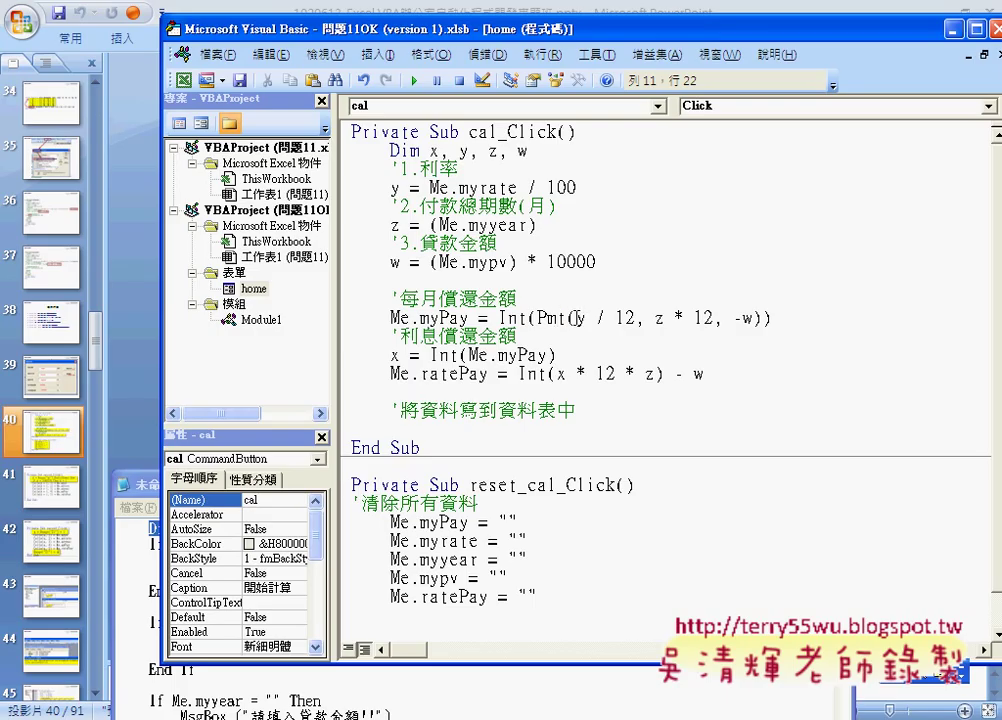
double_click(576, 318)
click(552, 318)
drag(578, 318, 631, 318)
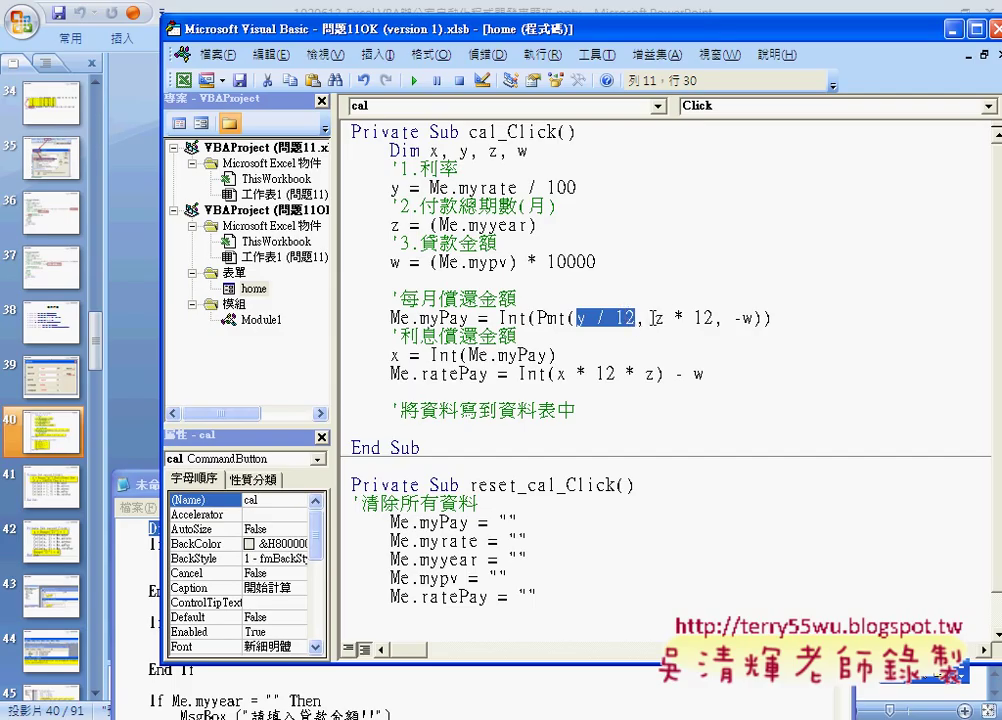
drag(655, 318, 711, 318)
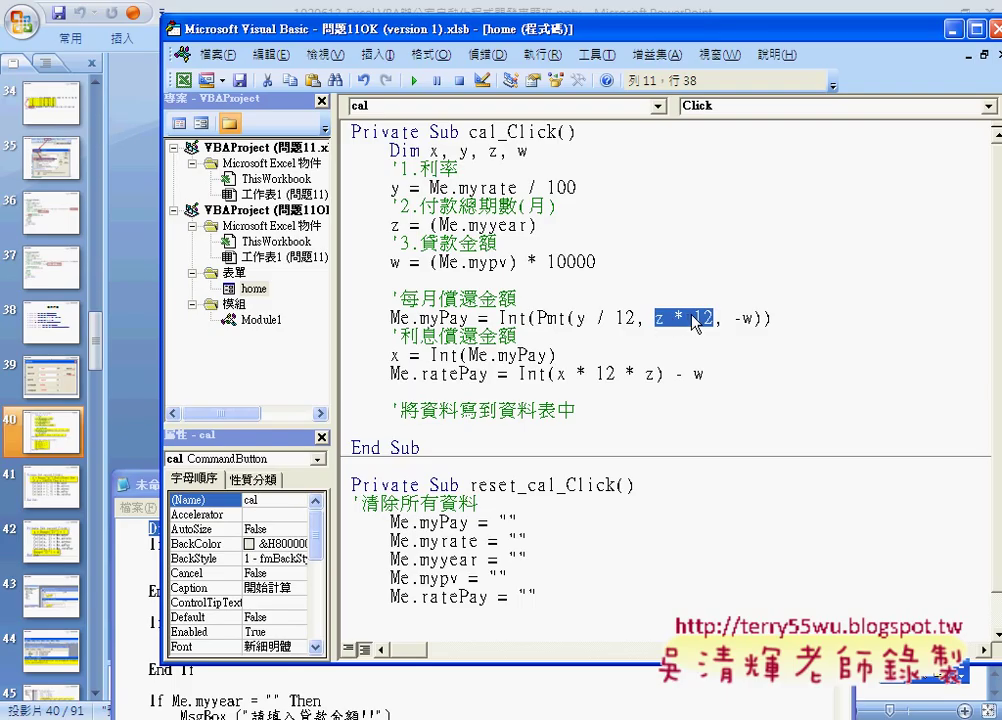
drag(734, 318, 757, 318)
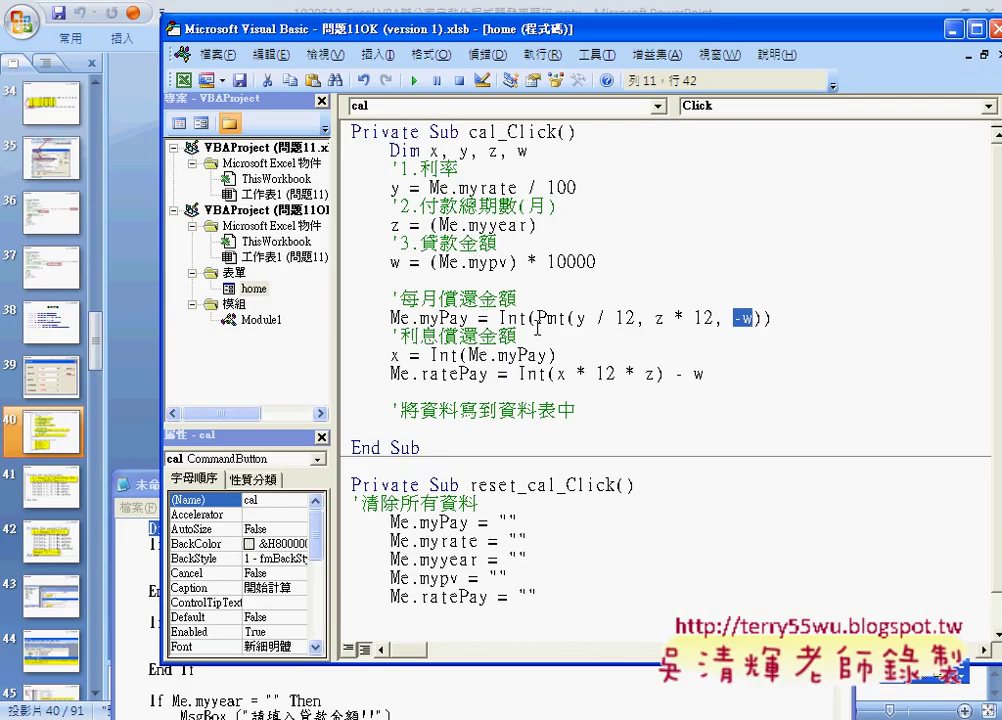
drag(537, 318, 763, 320)
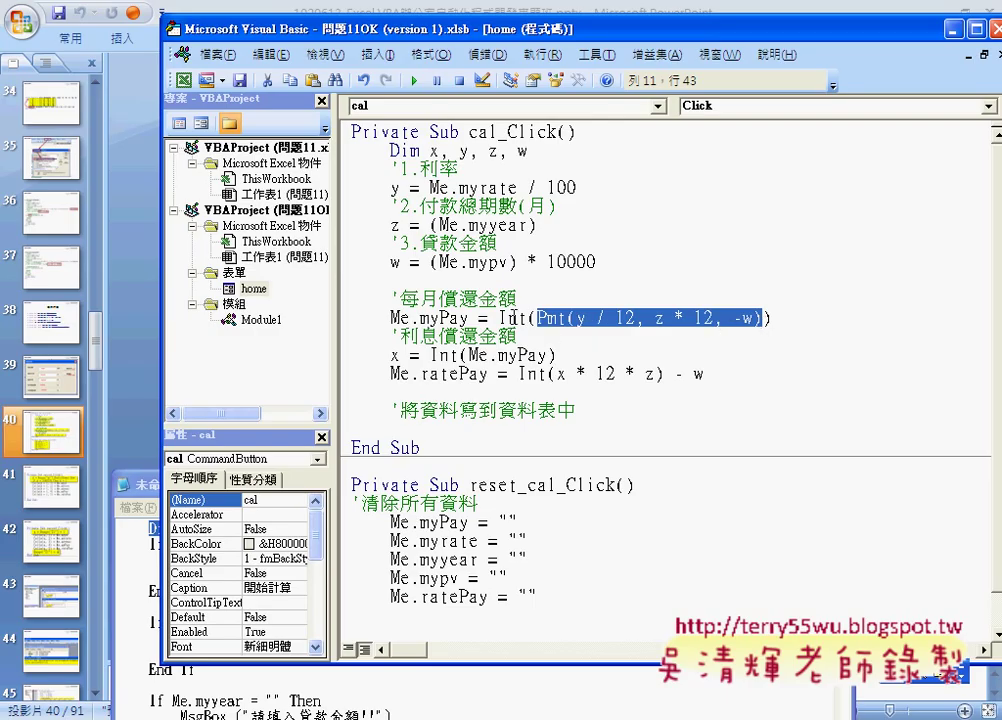
drag(499, 318, 537, 318)
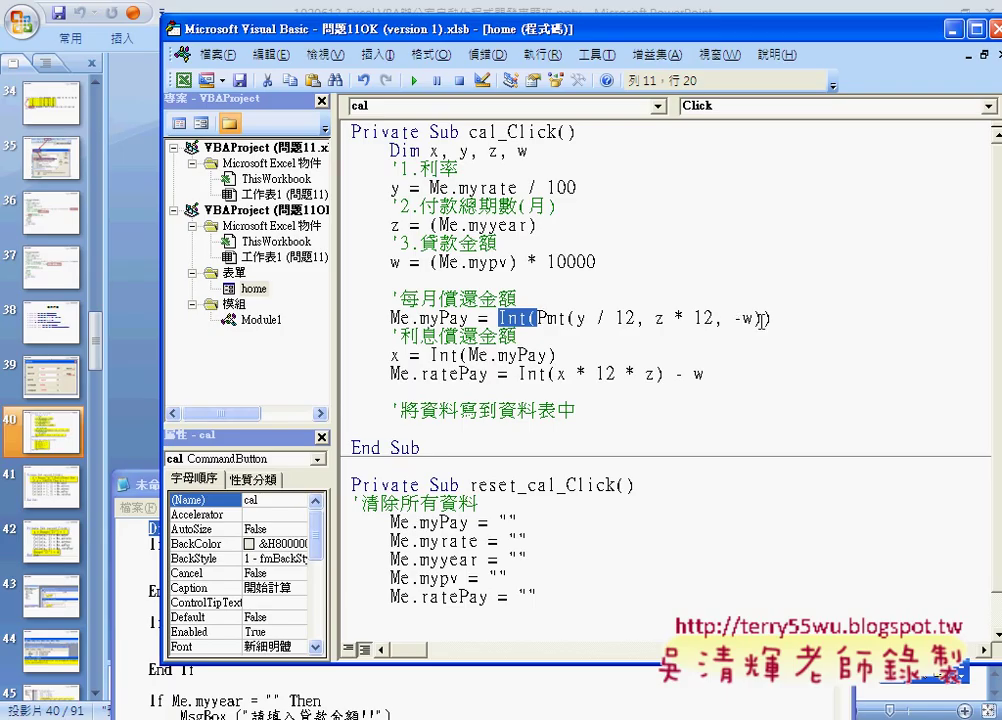
drag(772, 318, 733, 320)
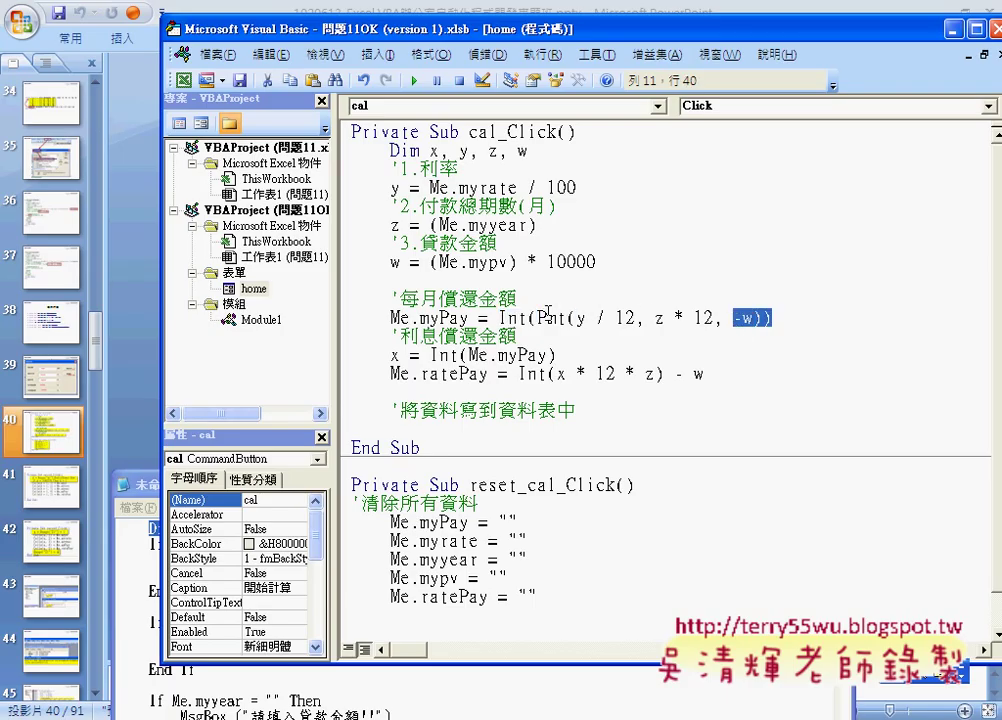
drag(537, 318, 762, 318)
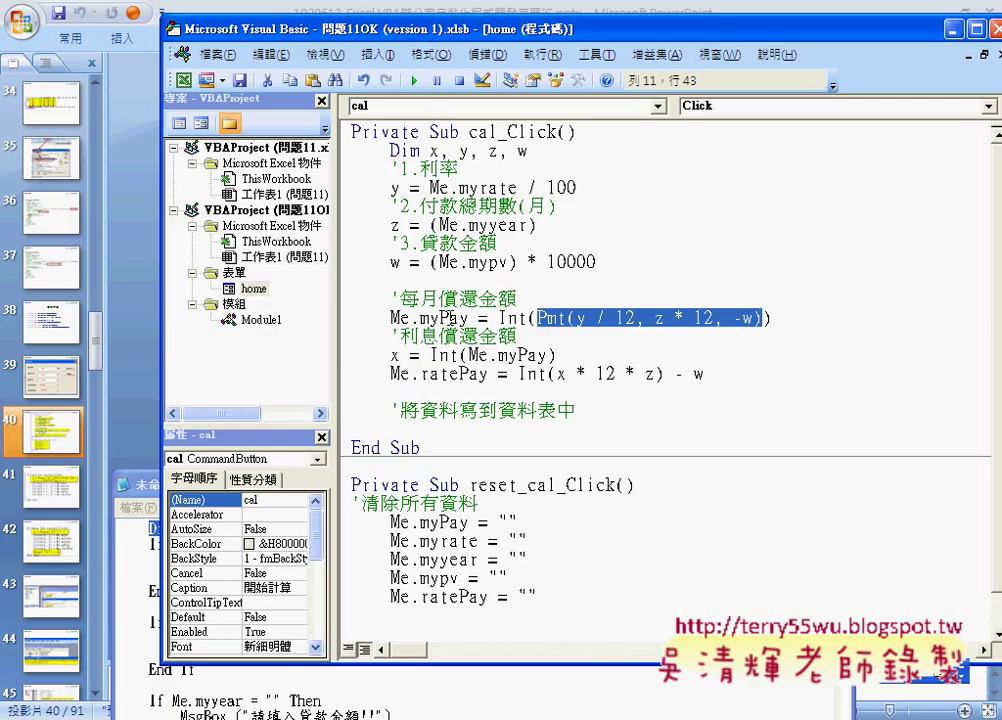
double_click(470, 318)
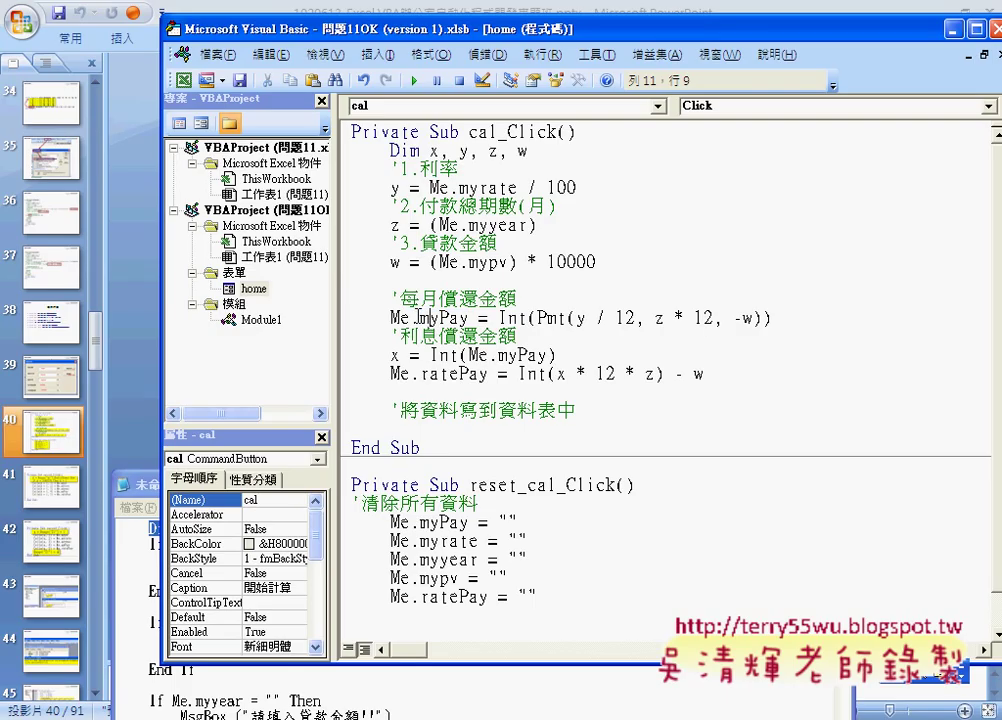
drag(419, 318, 390, 318)
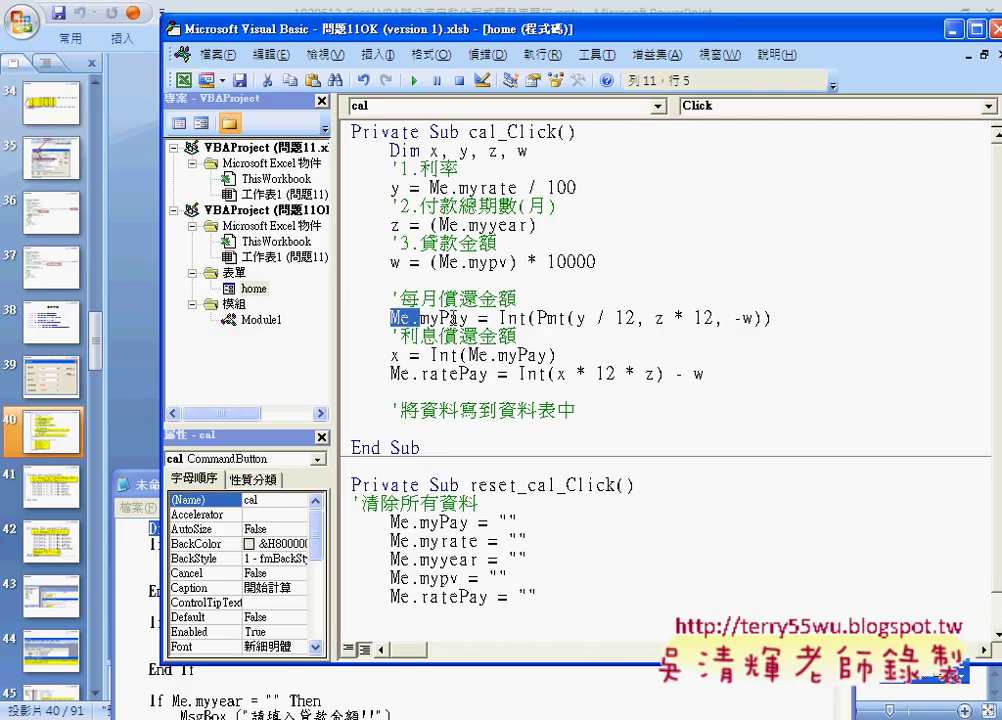